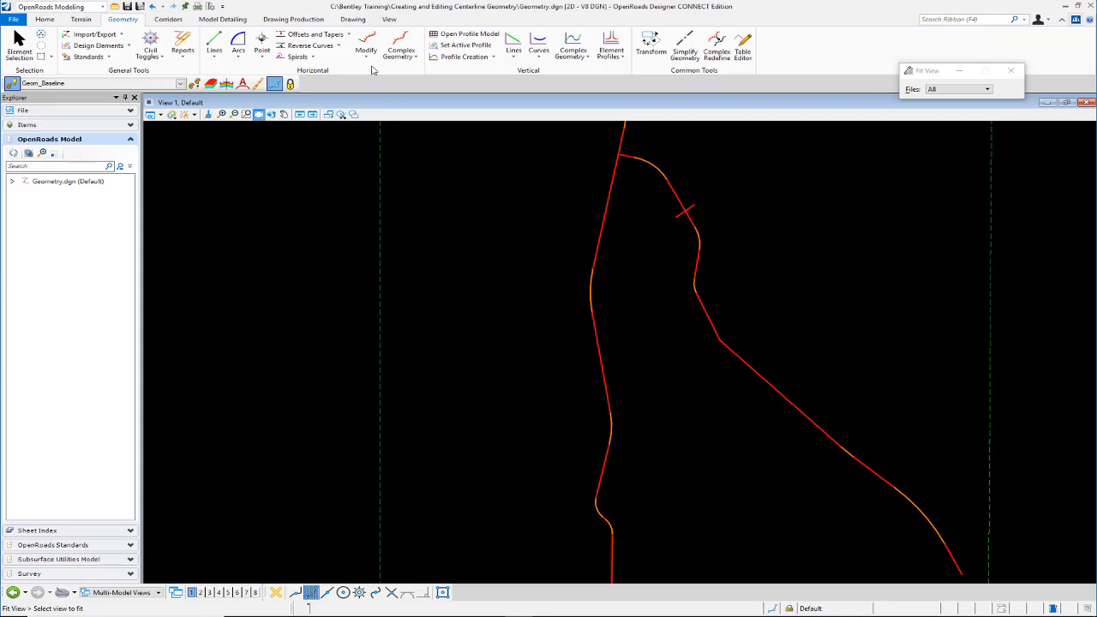
Step: Select the River_Rd centerline branching off the main road and examine its on-screen dimensions around the northern curves
click(366, 51)
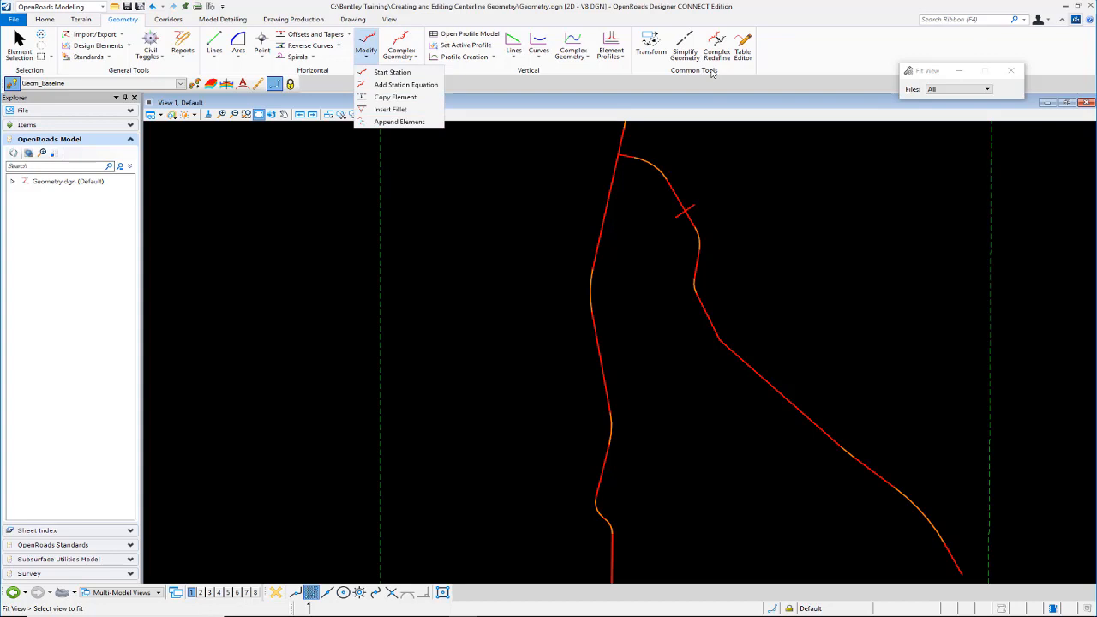
click(360, 19)
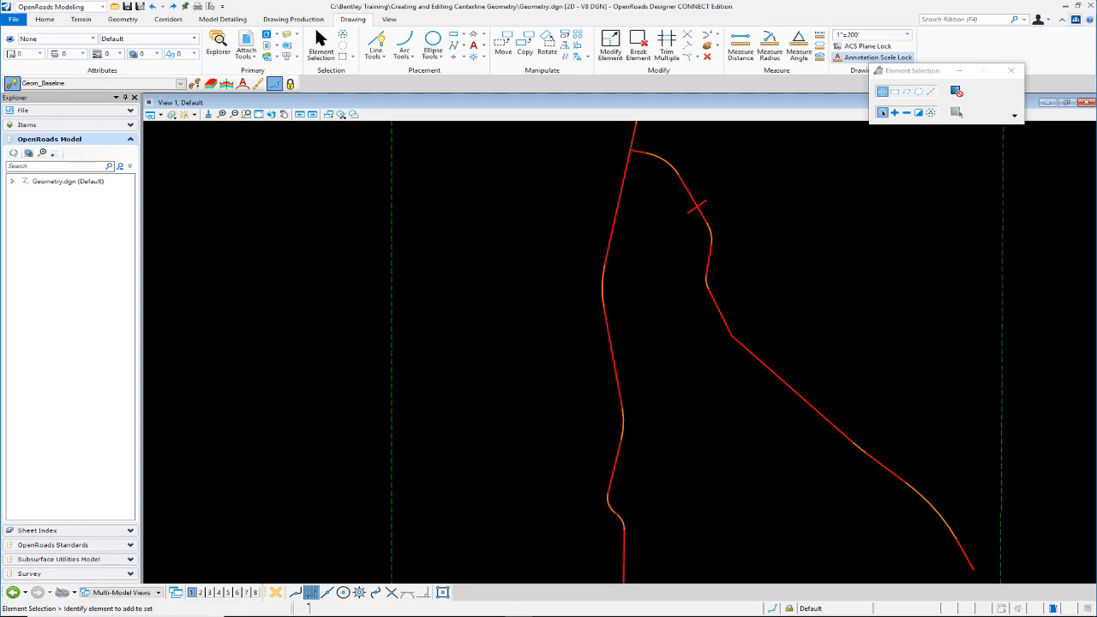
click(679, 176)
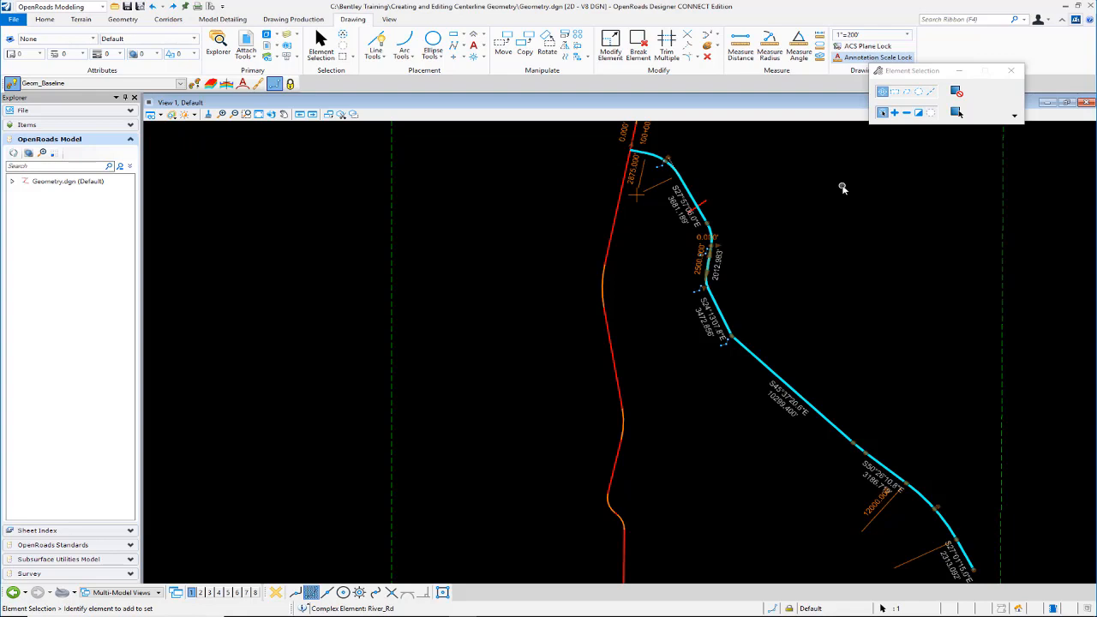
middle_drag(843, 188, 899, 172)
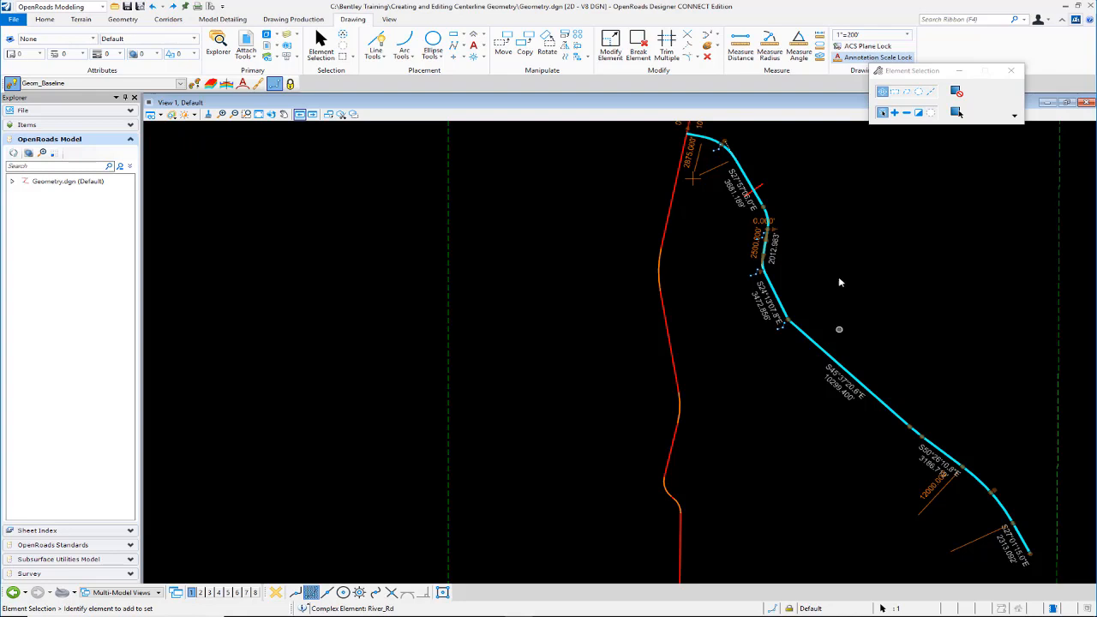
scroll(701, 305, down, 1)
scroll(809, 182, up, 2)
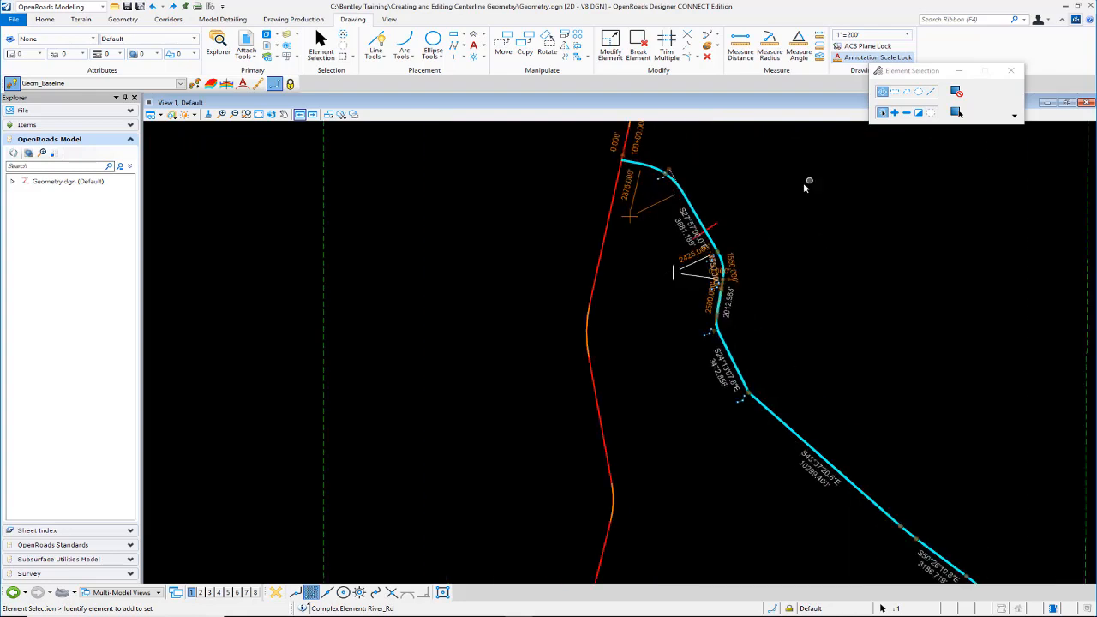
scroll(740, 197, up, 2)
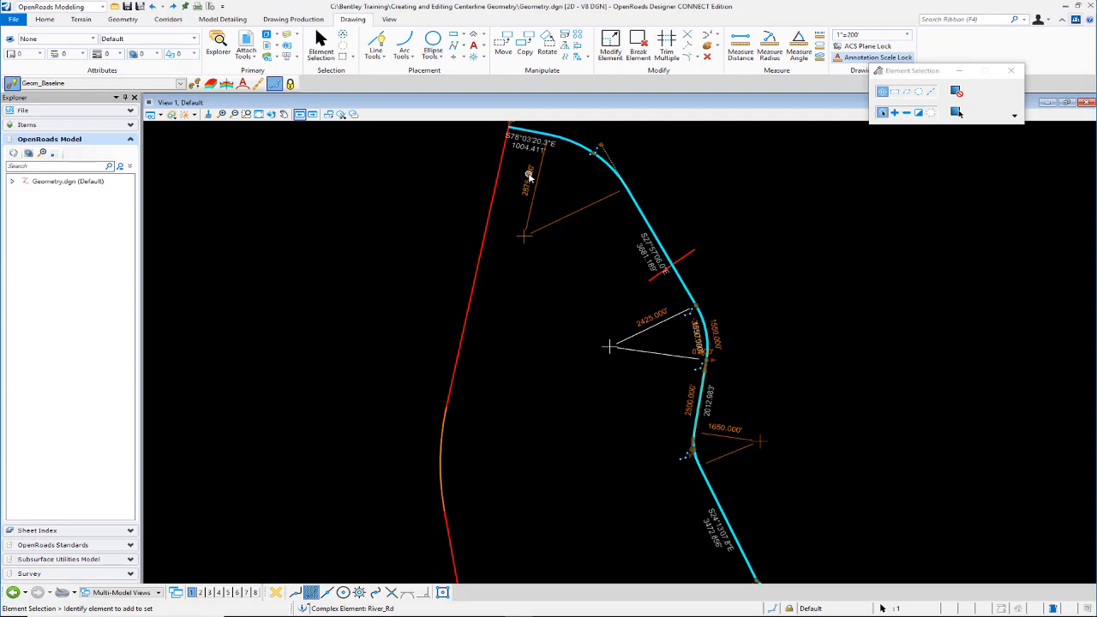
Step: Set the radius of River_Rd's first curve, just past the main road junction, to 1000'
click(528, 176)
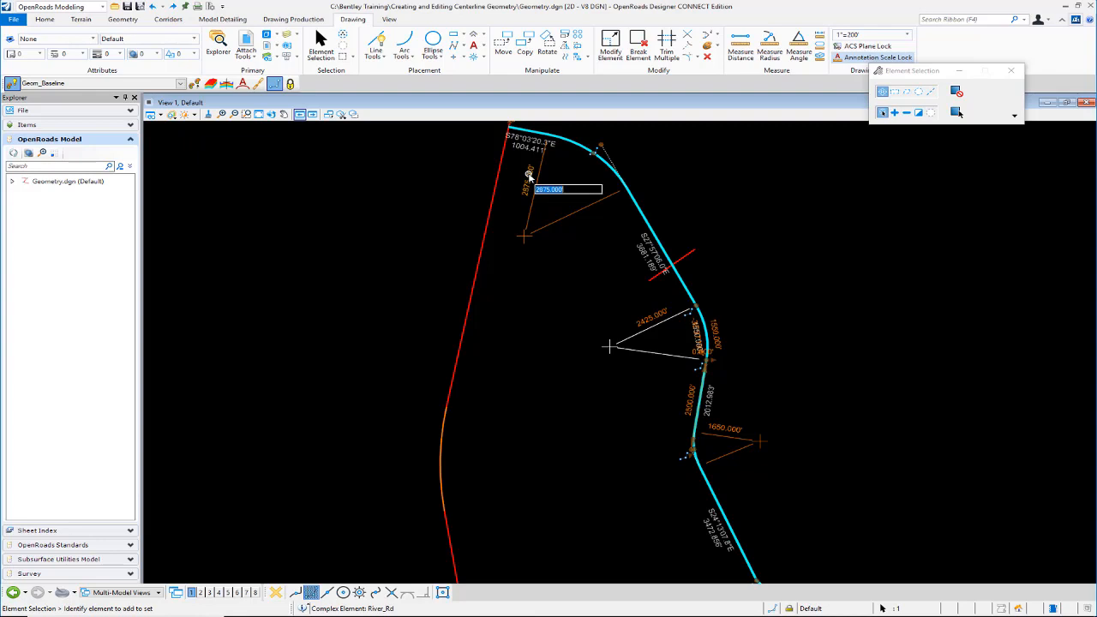
text(1000.000')
key(Return)
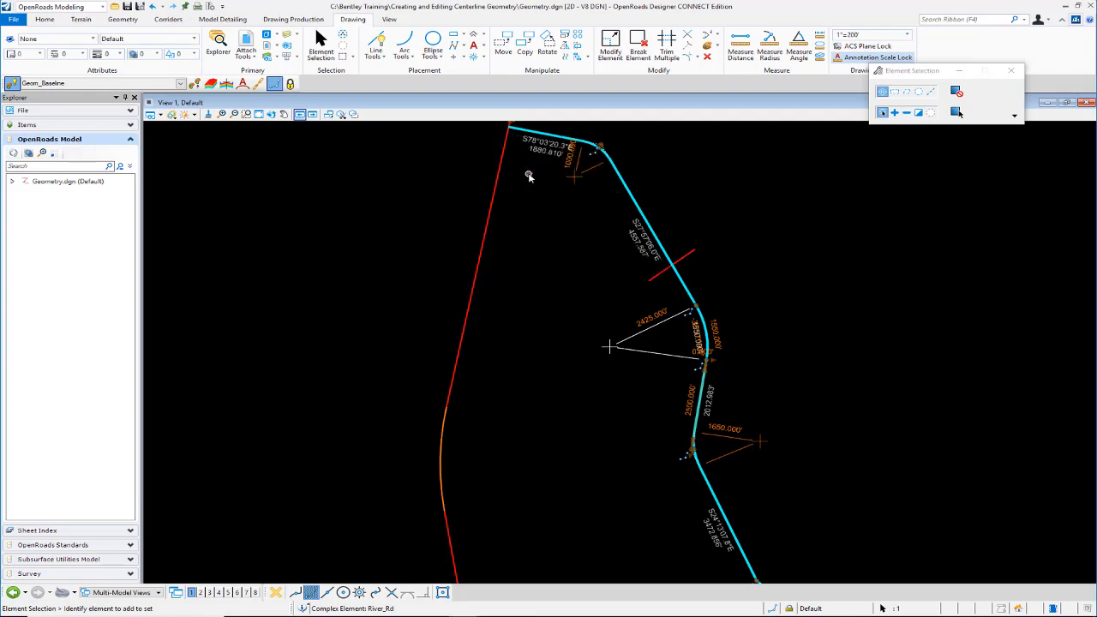
Step: Try to move the tangent intersection point of River_Rd's first curve eastward
click(608, 141)
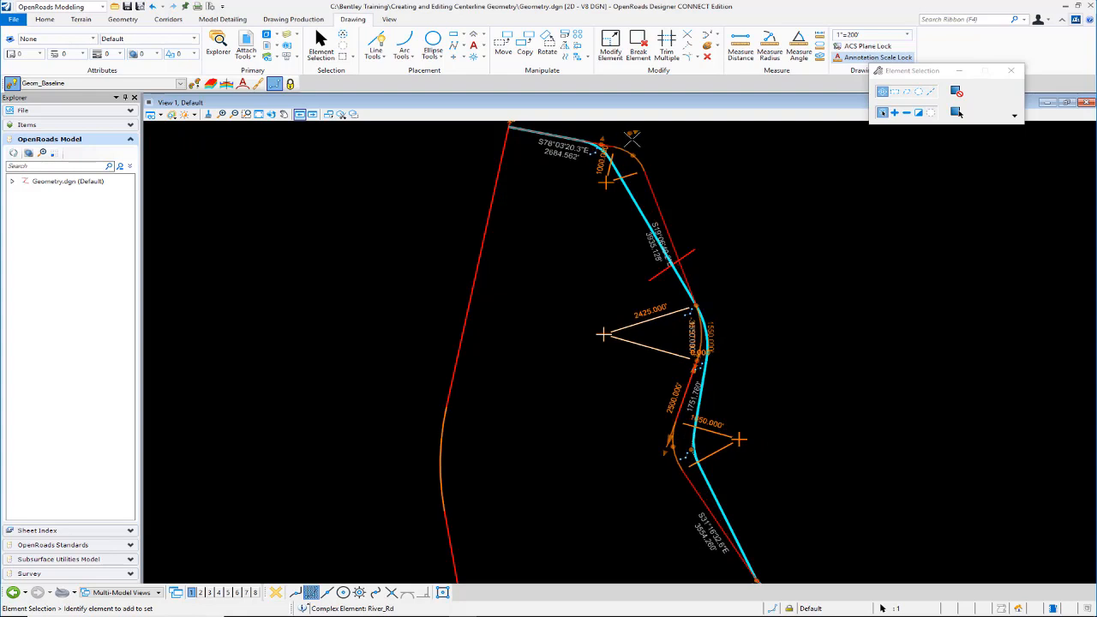
click(593, 135)
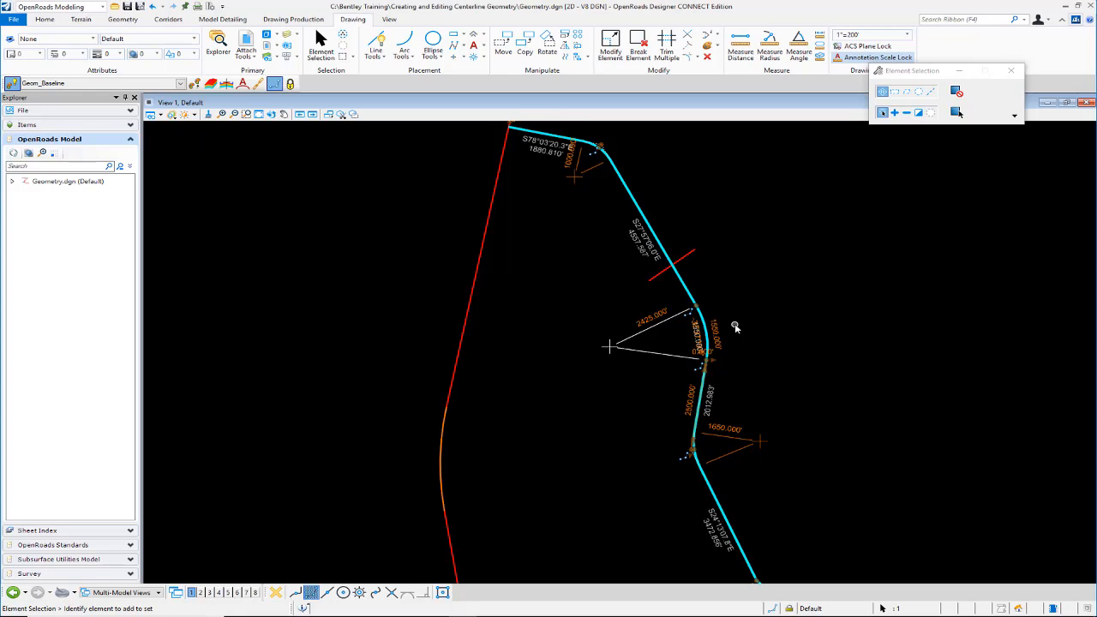
middle_drag(736, 327, 817, 317)
Step: Set the radius of River_Rd's second curve, south of the short crossing line, to 1000'
click(665, 314)
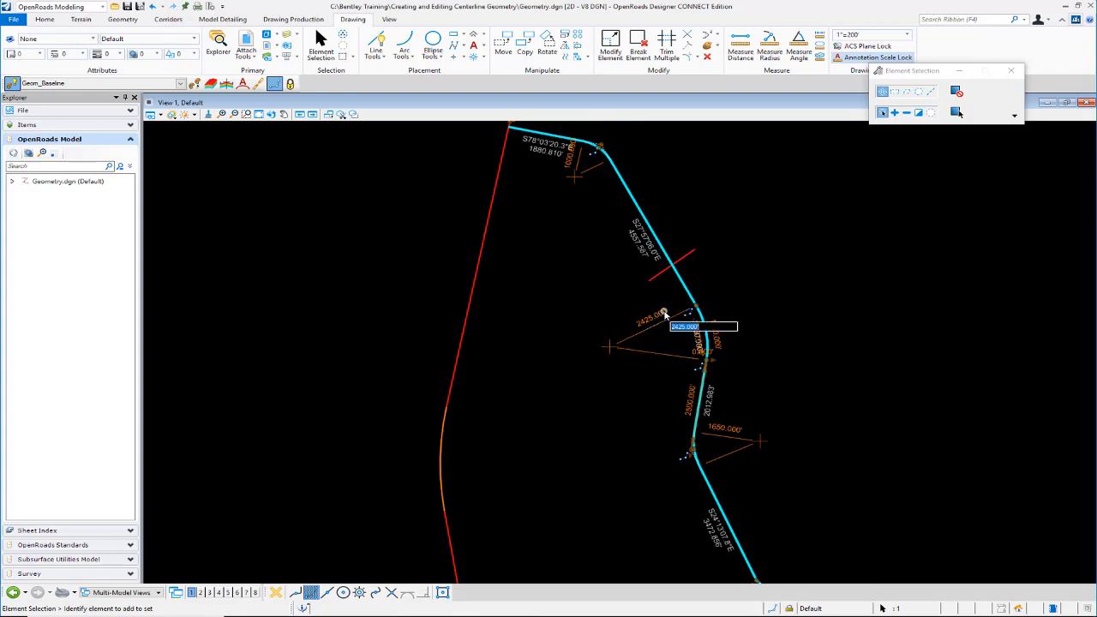
text(1000)
key(Return)
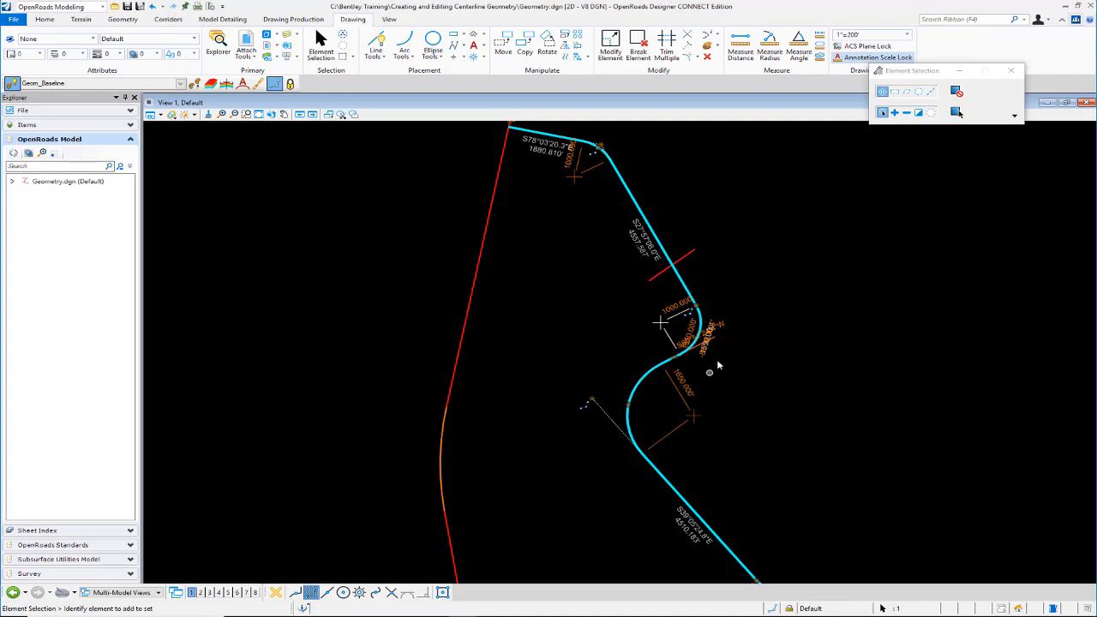
Step: Set the arc length of River_Rd's second curve to 500'
scroll(727, 341, up, 3)
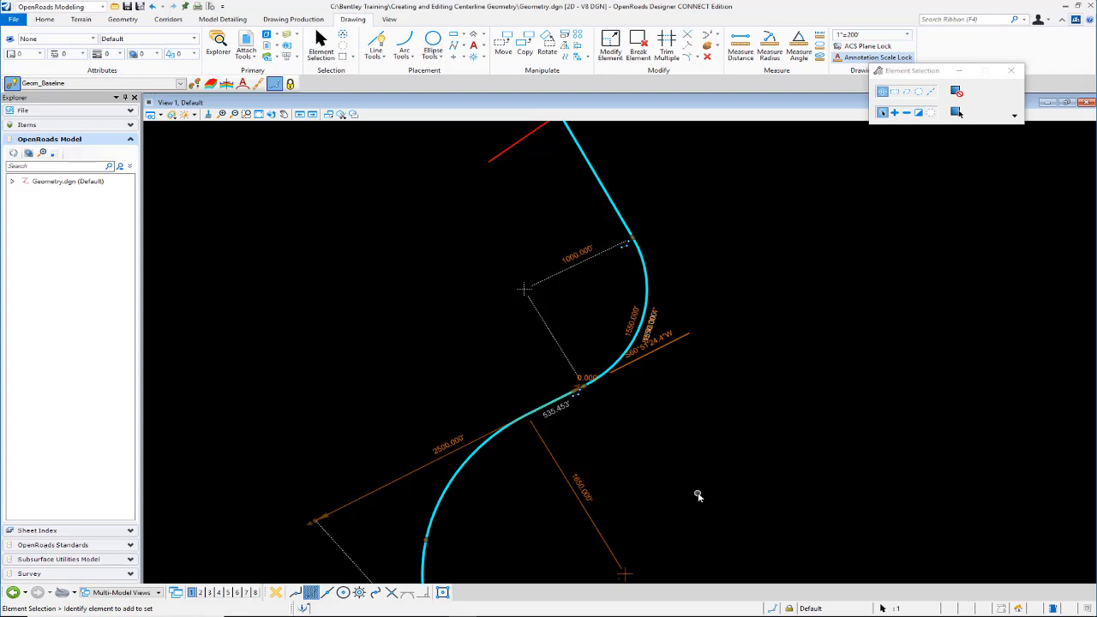
click(631, 320)
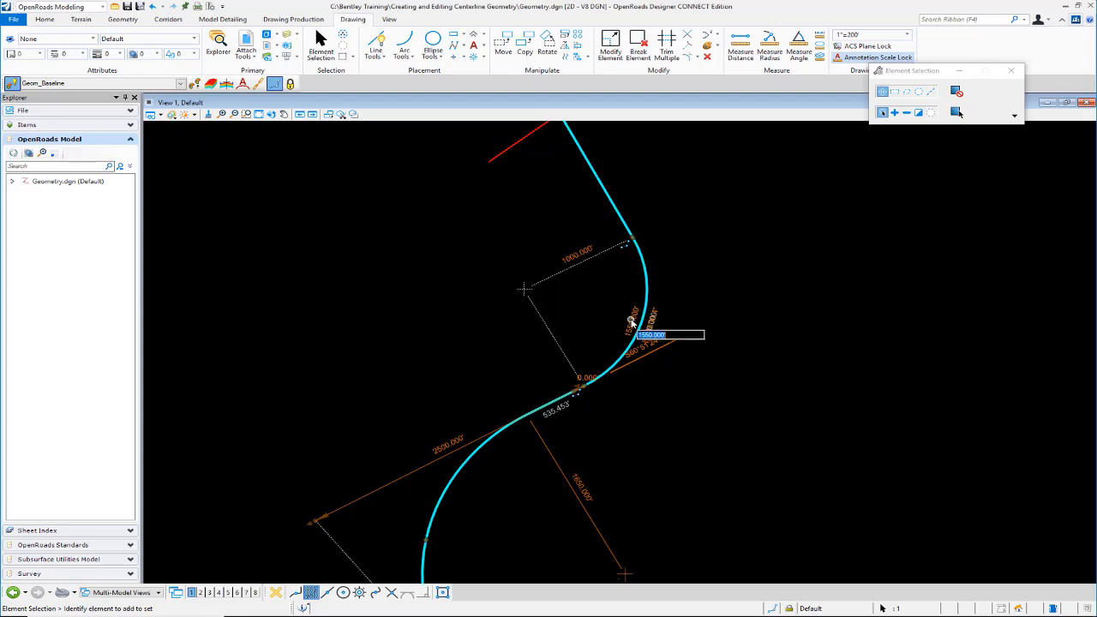
text(500)
key(Return)
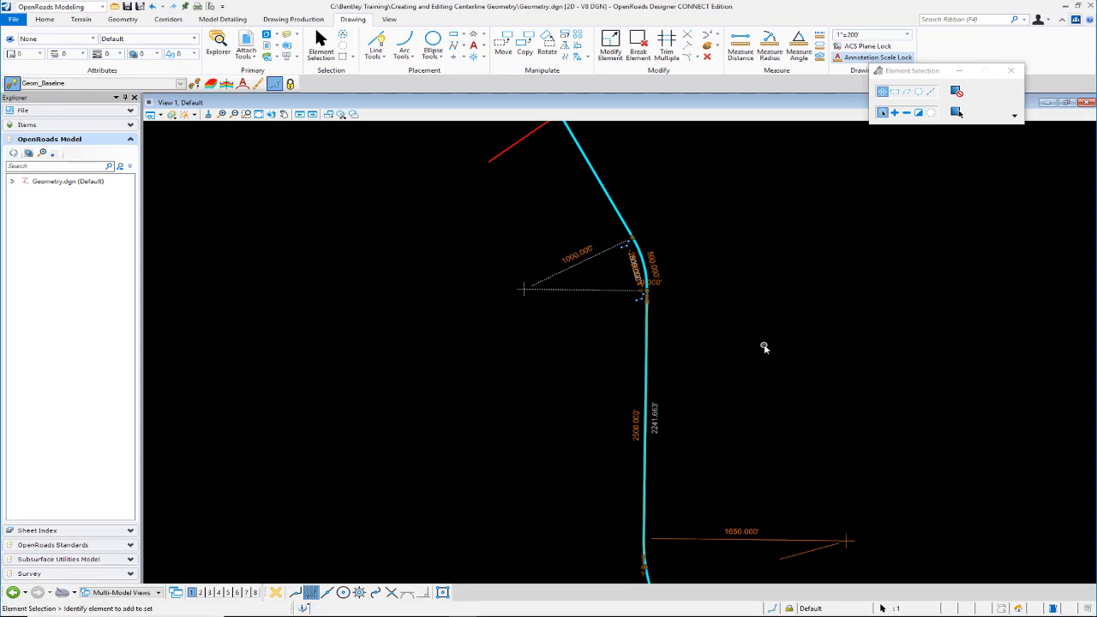
Step: Select the tangent line where River_Rd meets the main road, set its bearing to N70°00'00.0"E, and clear the selection
scroll(765, 347, down, 3)
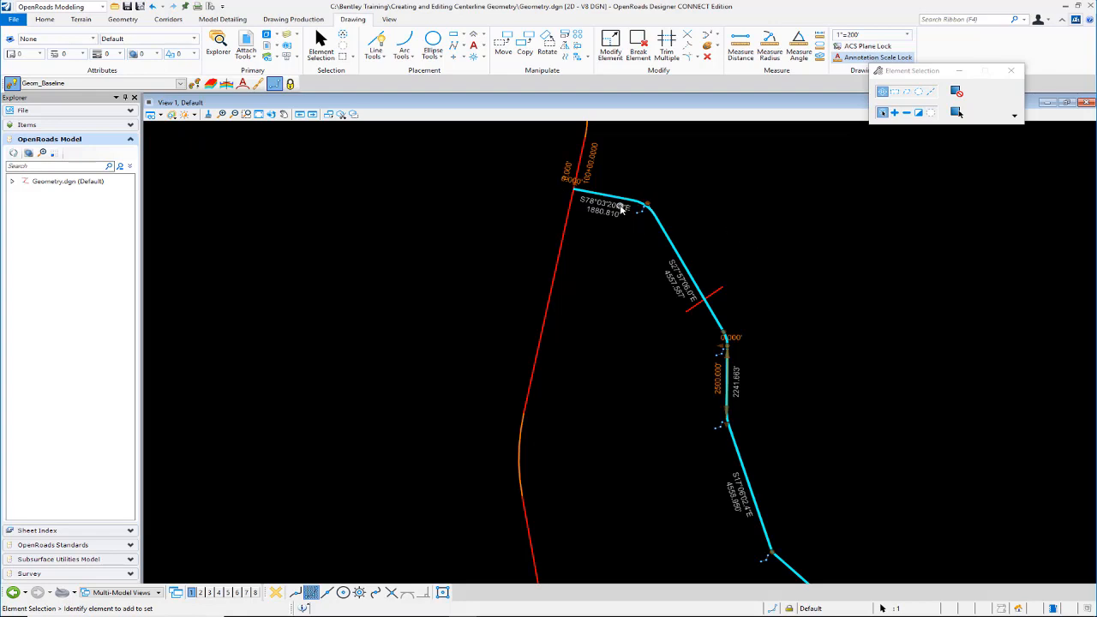
scroll(638, 187, up, 3)
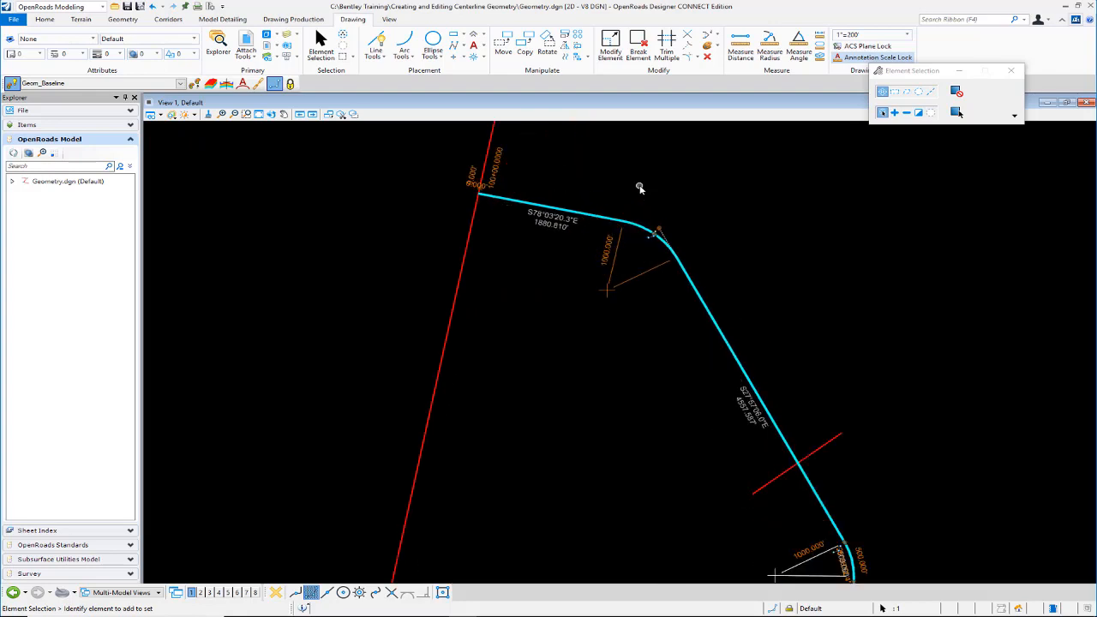
click(599, 220)
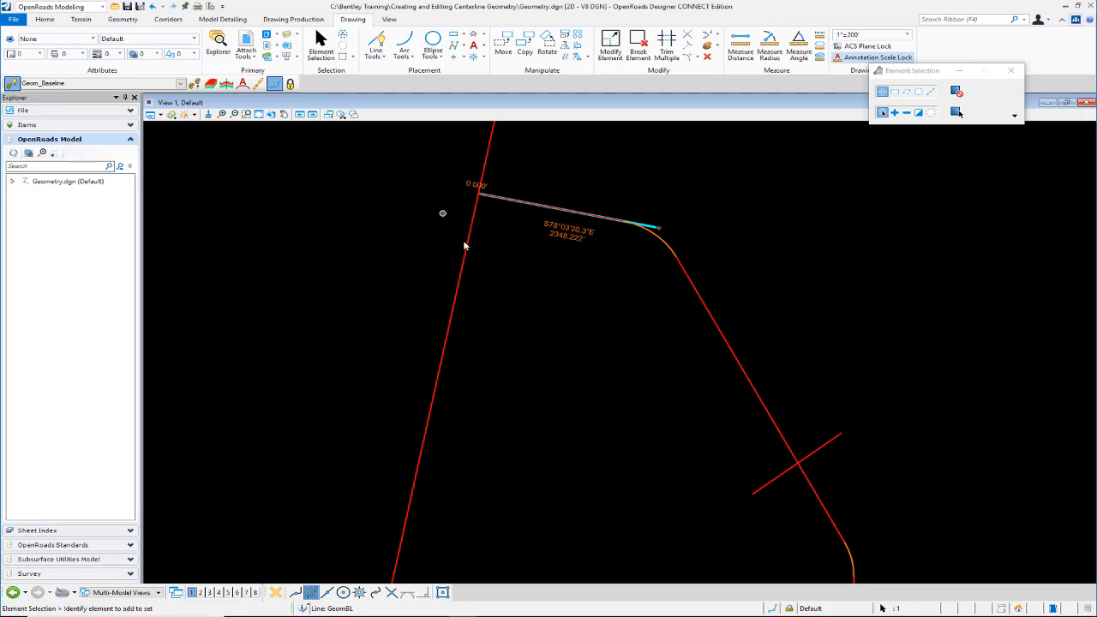
click(593, 232)
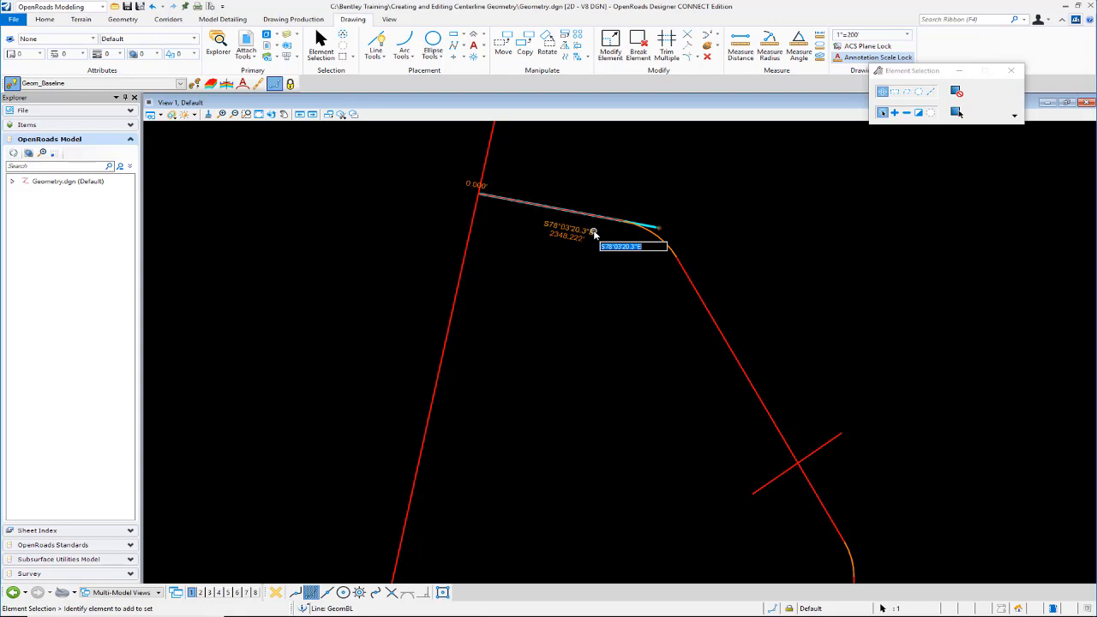
key(BackSpace)
text(n70.00.00e)
key(Return)
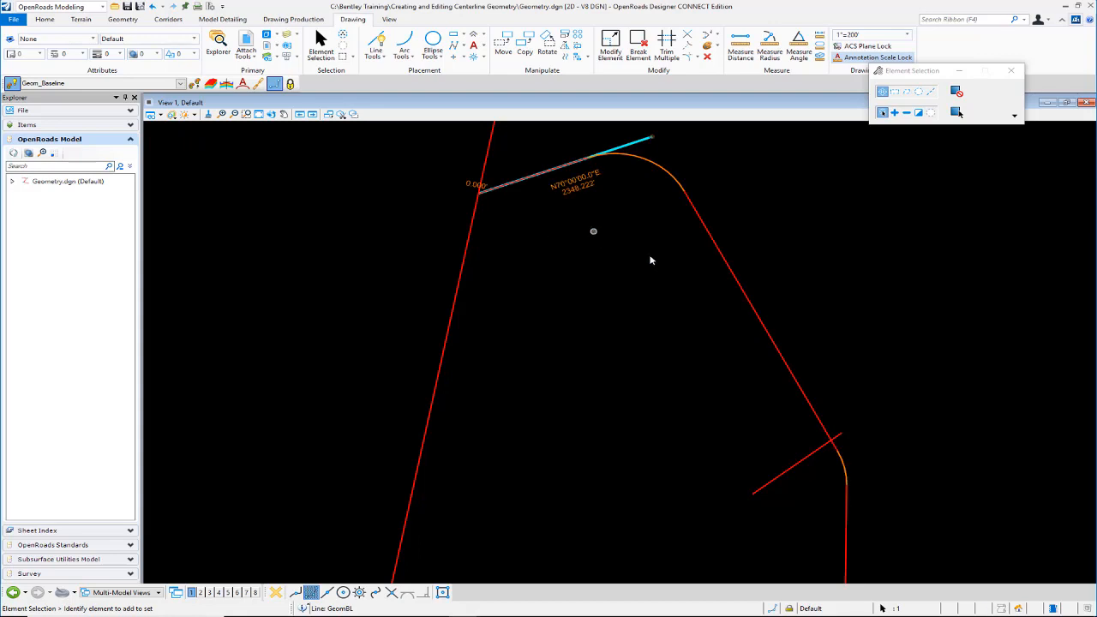
click(830, 208)
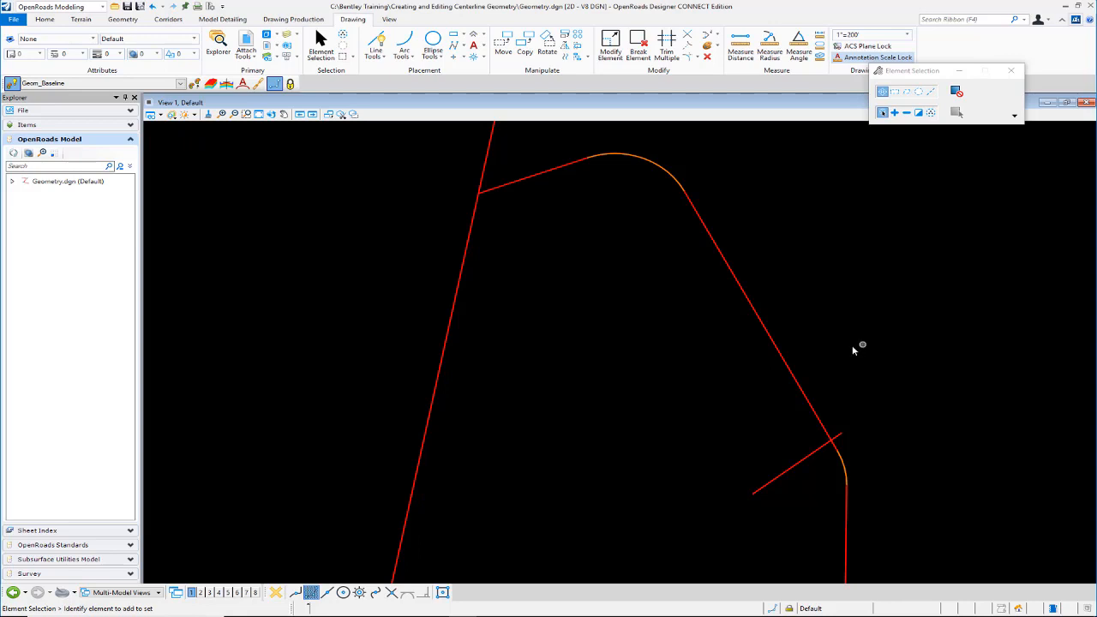
Step: Undo the bearing, arc length and radius edits made to River_Rd
click(154, 7)
click(153, 6)
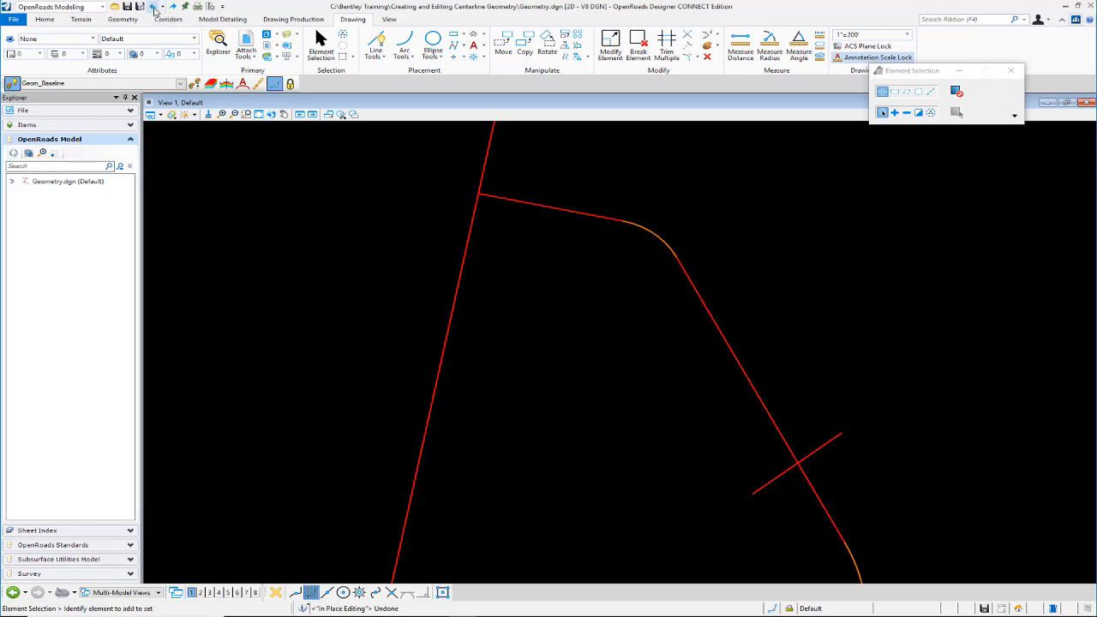
click(153, 7)
scroll(720, 320, down, 4)
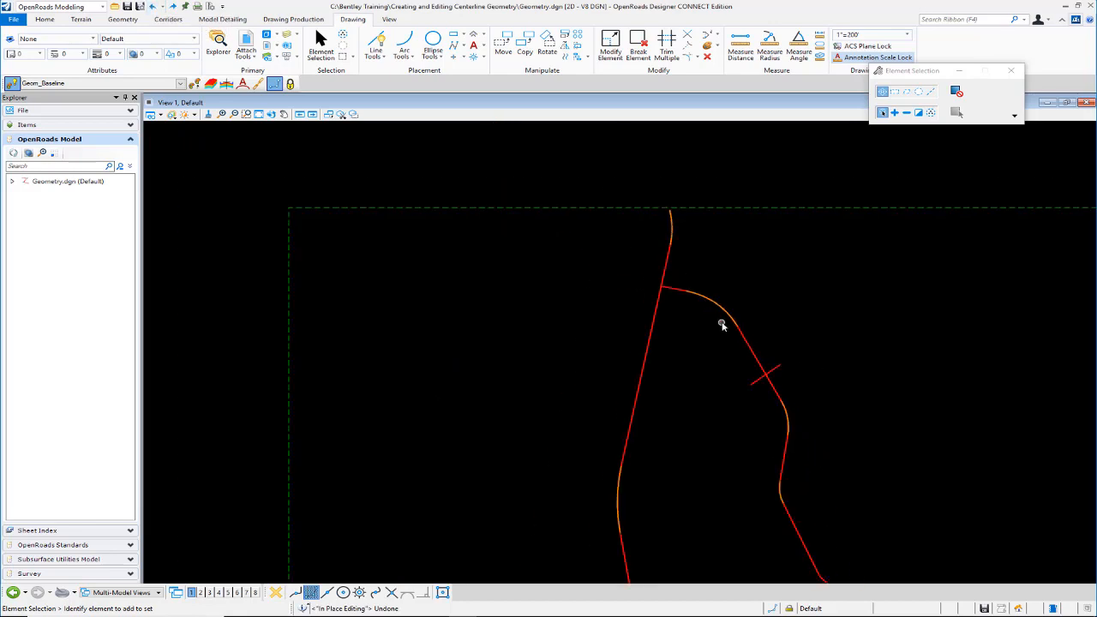
scroll(804, 395, up, 4)
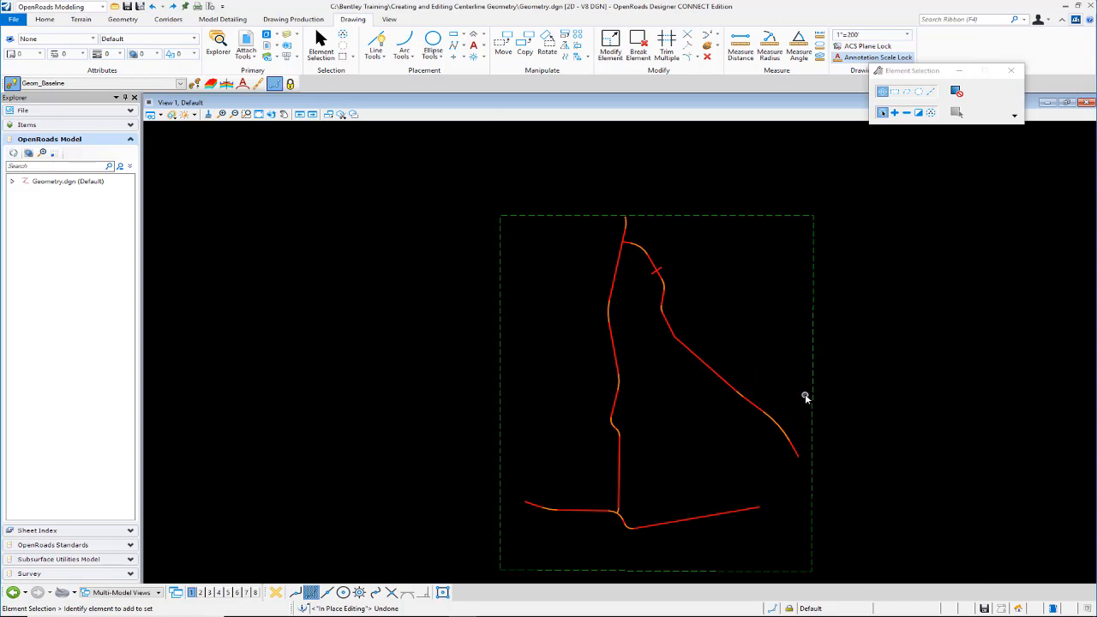